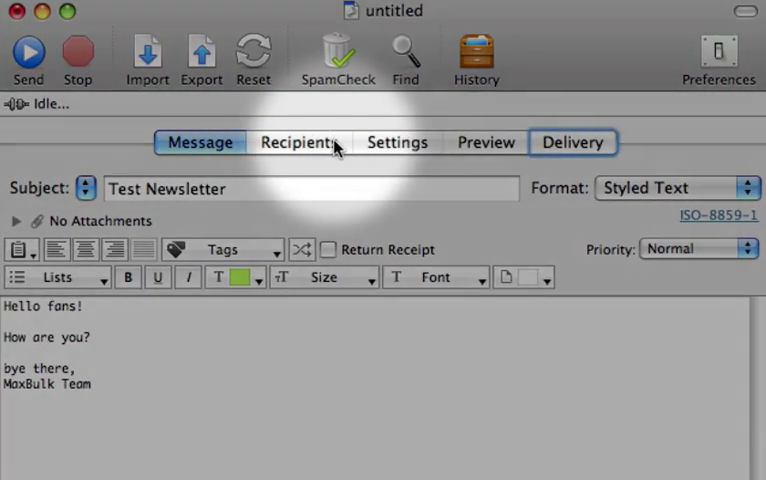
# Step: Review the Recipients, Settings and Preview views of the Test Newsletter in turn
pyautogui.click(304, 134)
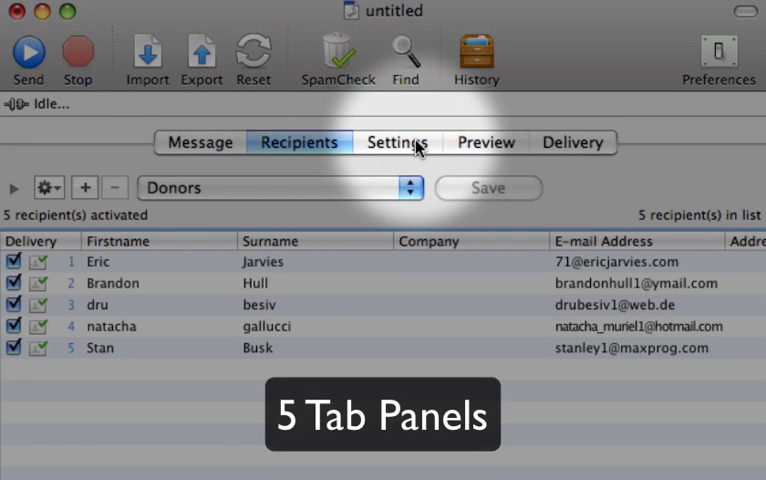
pyautogui.click(412, 142)
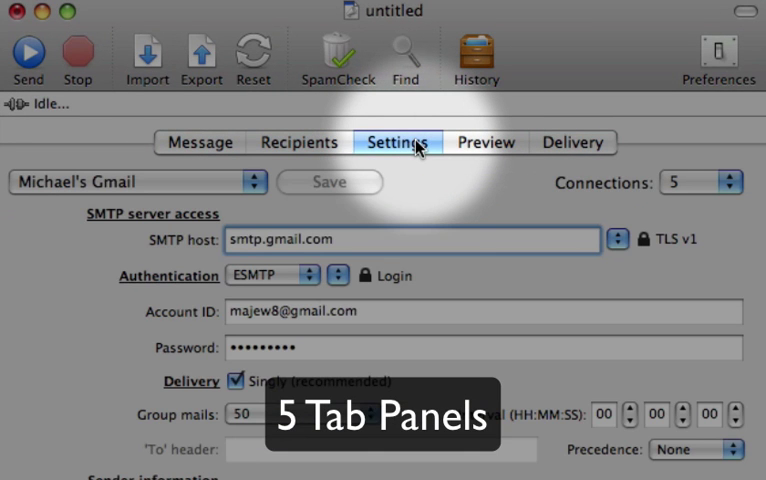
pyautogui.click(498, 146)
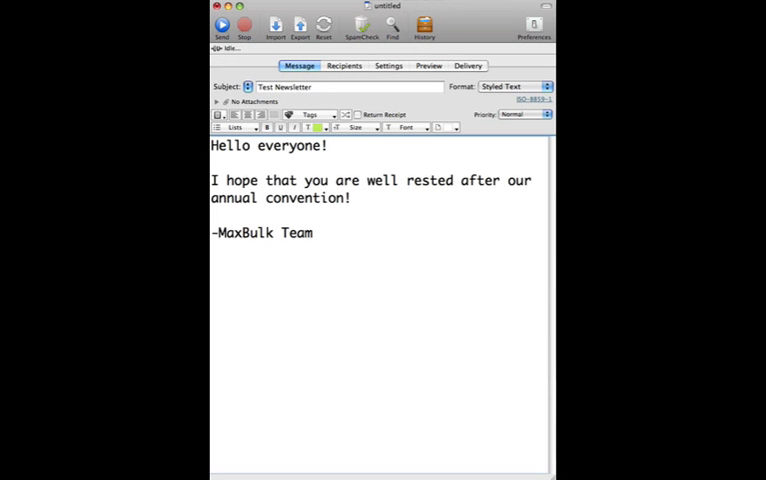
pyautogui.write('It was a l')
# Step: Finish the line with 'It was a blast! :)' and show the message format choices
pyautogui.press('BackSpace')
pyautogui.write('blast!')
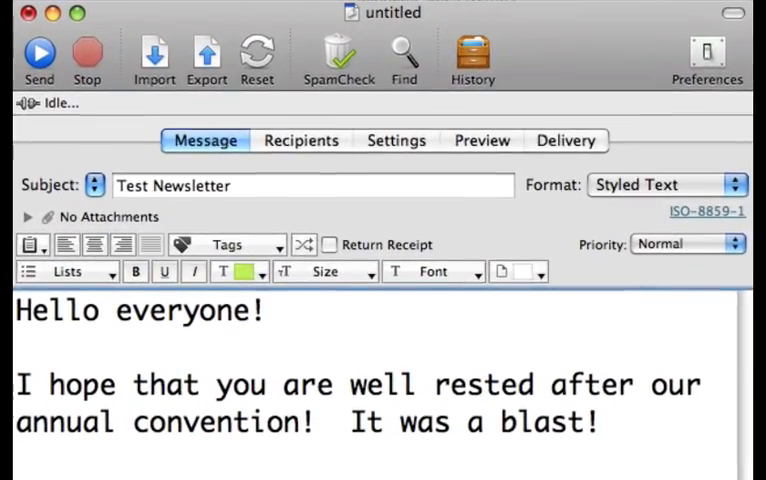
pyautogui.write(' :)')
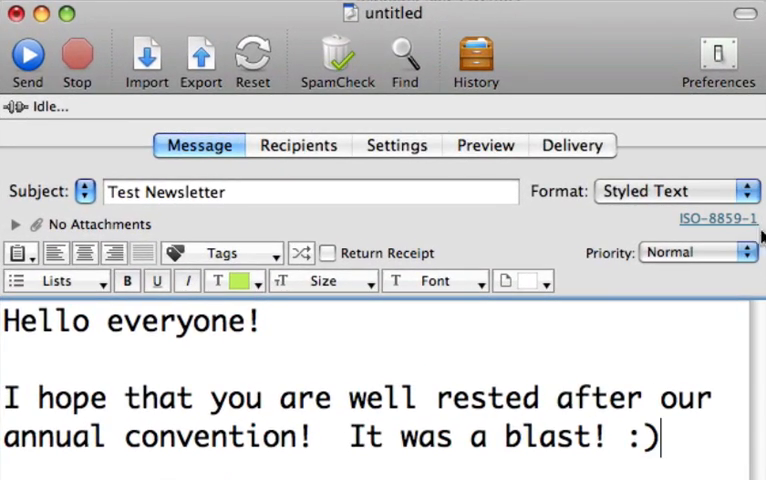
pyautogui.click(748, 191)
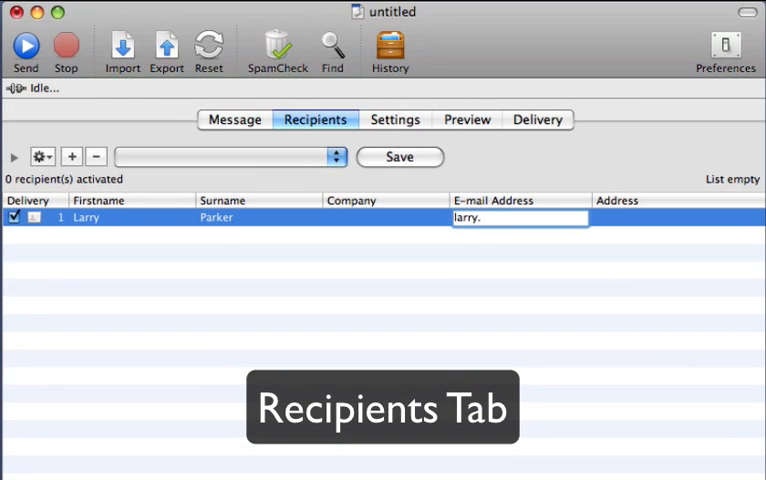
# Step: Commit the hand-entered recipient and import the Donor Emails file into the recipient list
pyautogui.press('Return')
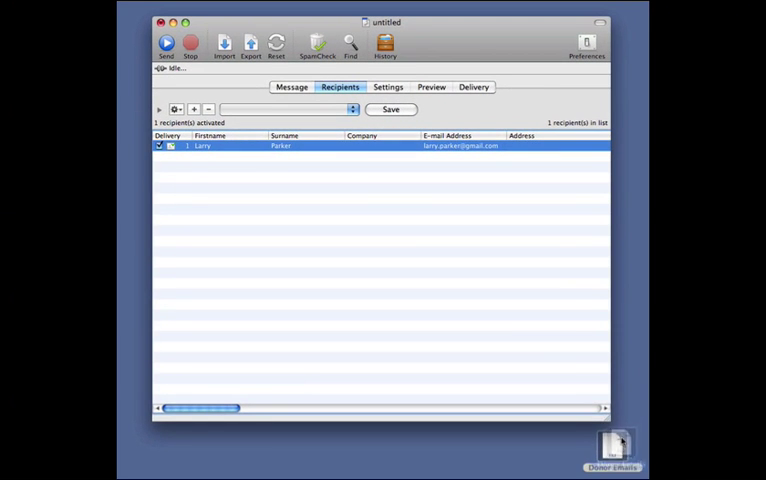
pyautogui.moveTo(612, 445); pyautogui.dragTo(364, 182)
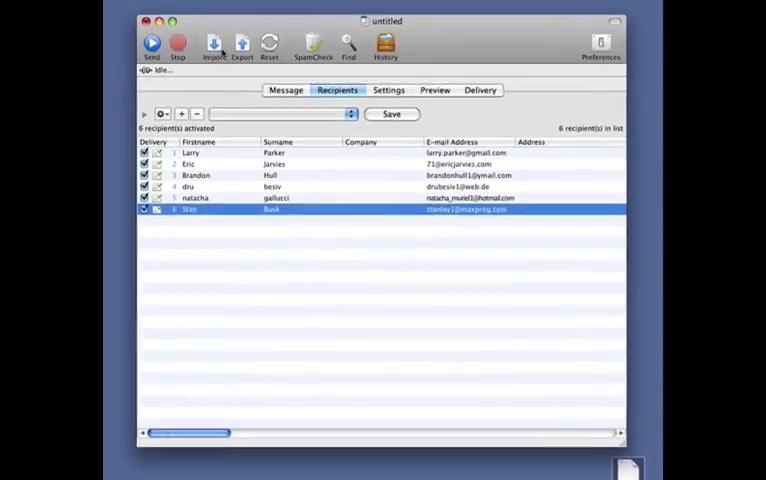
pyautogui.click(215, 45)
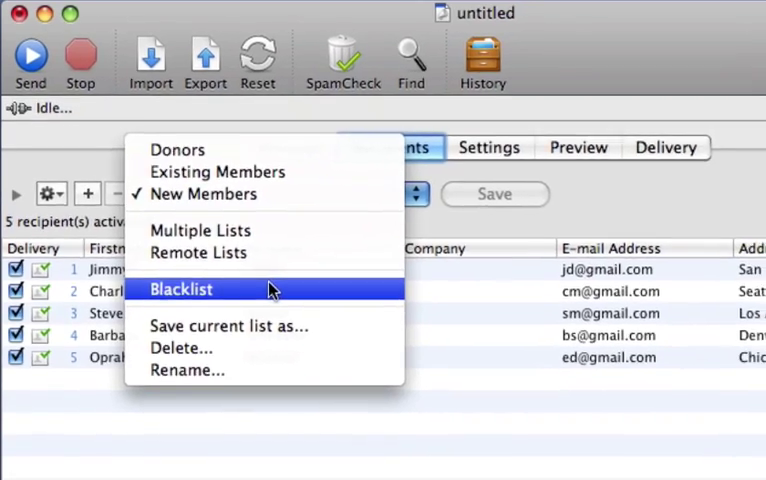
# Step: Switch the recipient list to Blacklist, showing its two blocked recipients
pyautogui.click(285, 300)
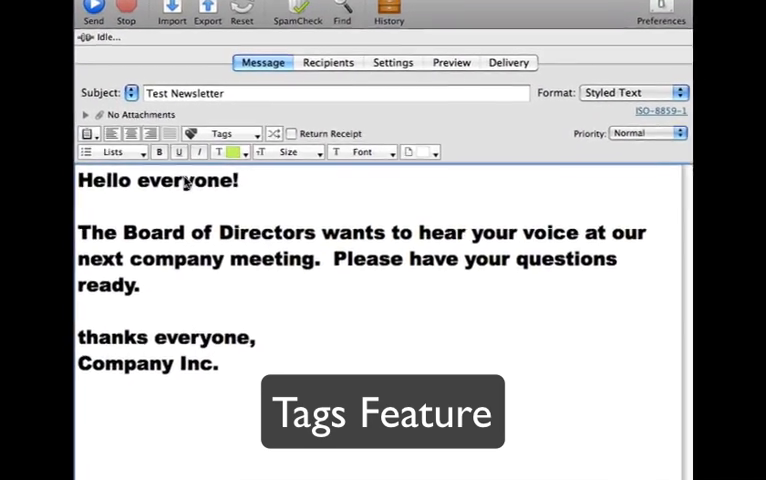
# Step: Replace 'everyone' in the greeting and the sign-off with the [Firstname] tag
pyautogui.doubleClick(211, 187)
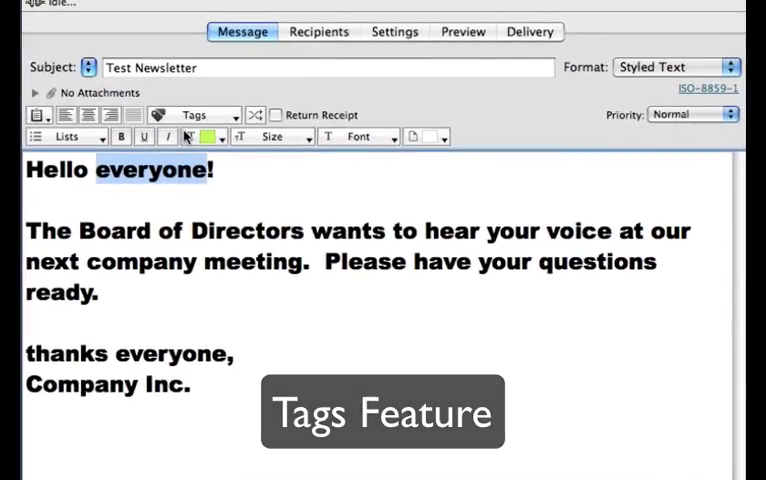
pyautogui.click(208, 115)
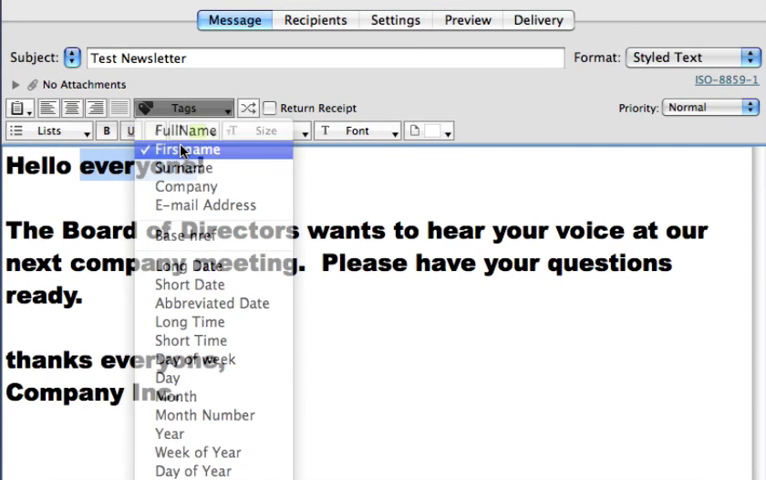
pyautogui.click(181, 150)
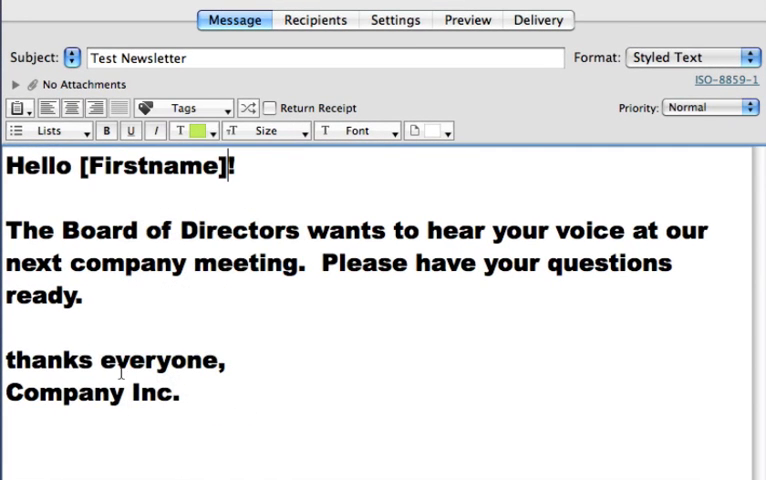
pyautogui.doubleClick(148, 362)
pyautogui.click(195, 108)
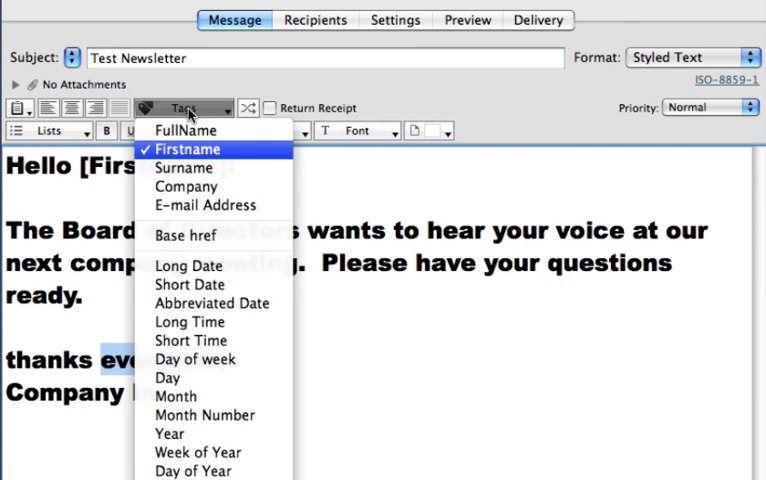
pyautogui.click(190, 150)
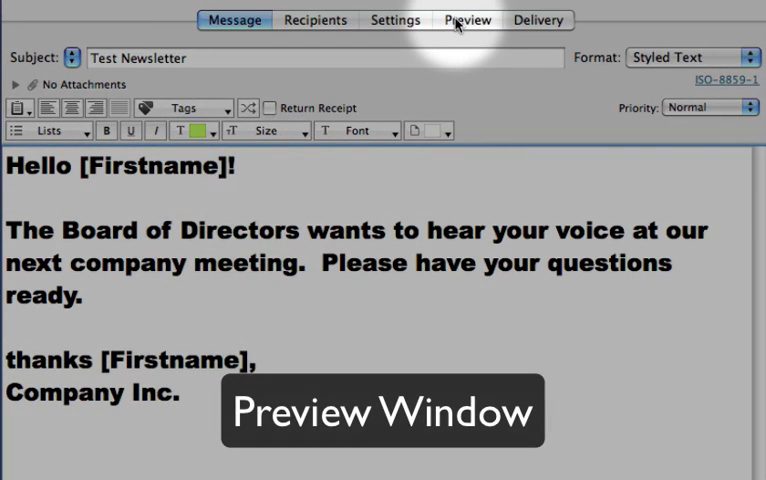
# Step: Preview the newsletter for the second recipient, Charlie, with the name filled in both spots
pyautogui.click(466, 20)
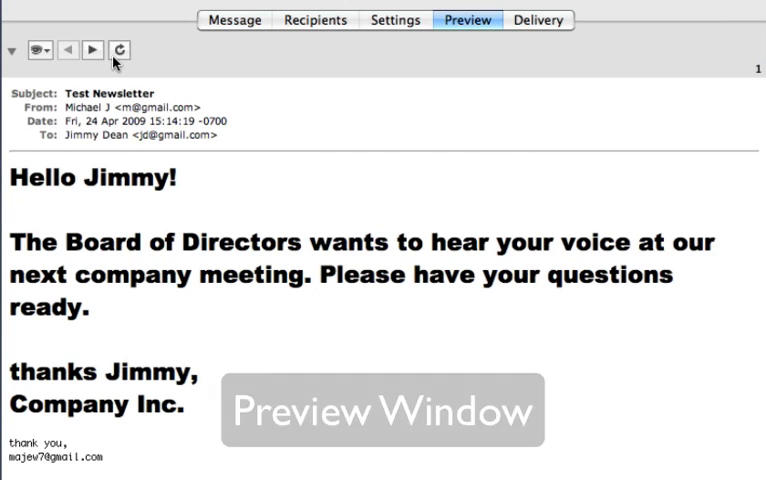
pyautogui.click(92, 50)
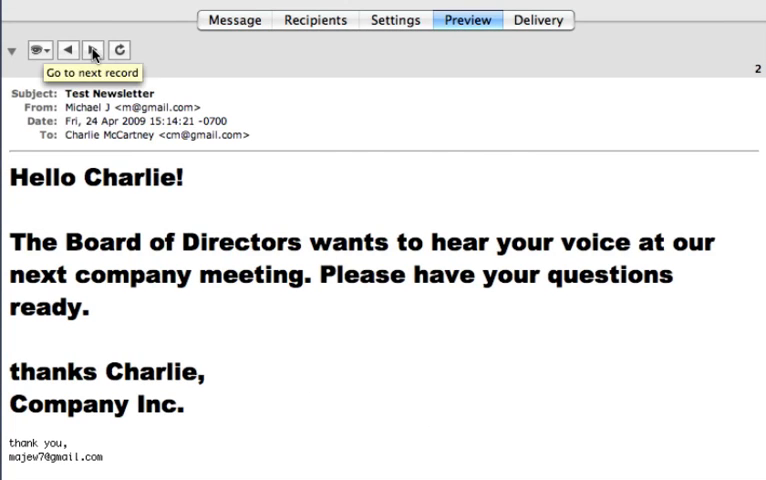